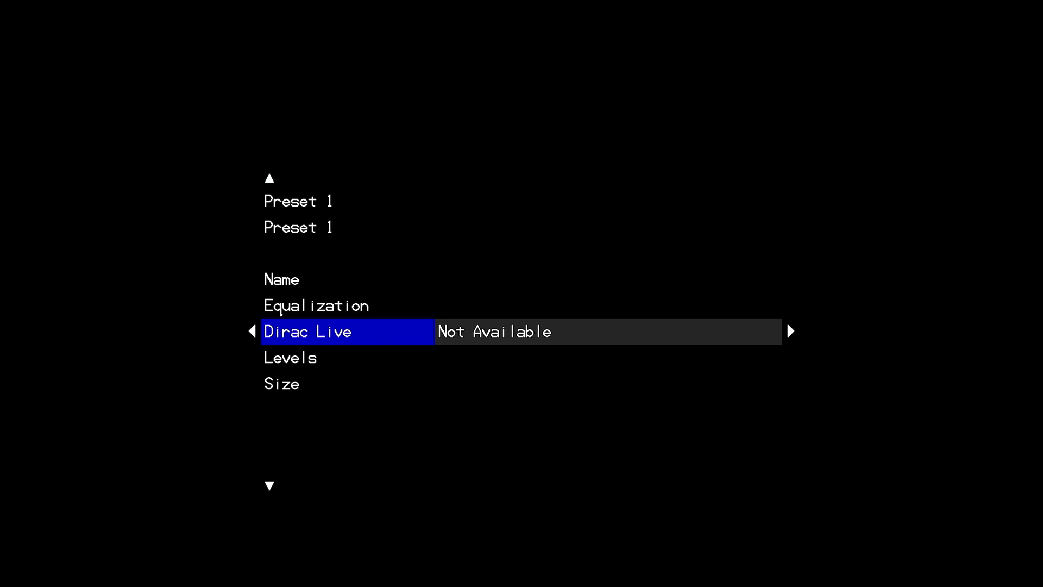
Back out of the preset settings to Setup and select its Network entry
key("Left")
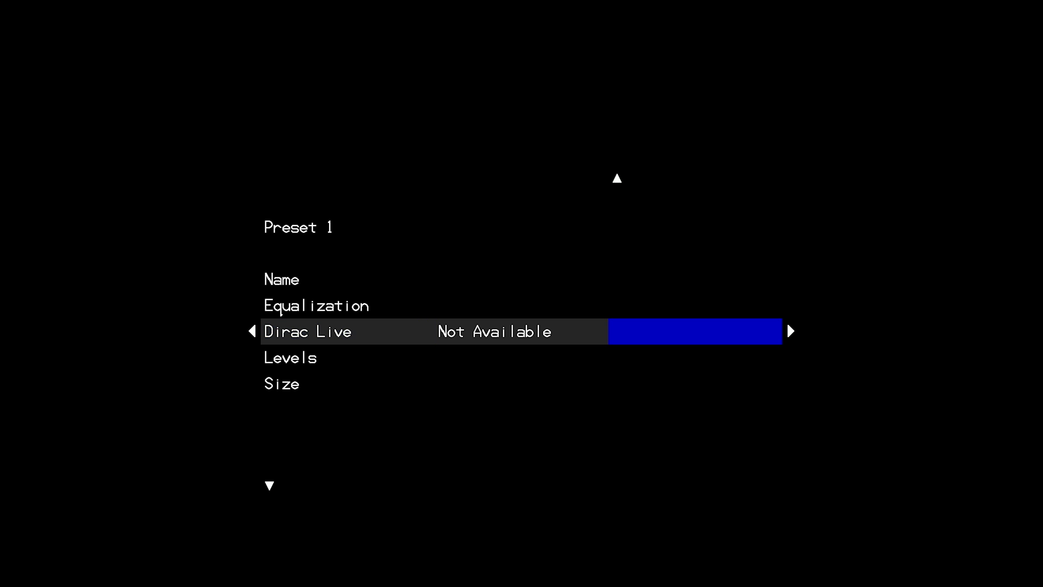
key("Left")
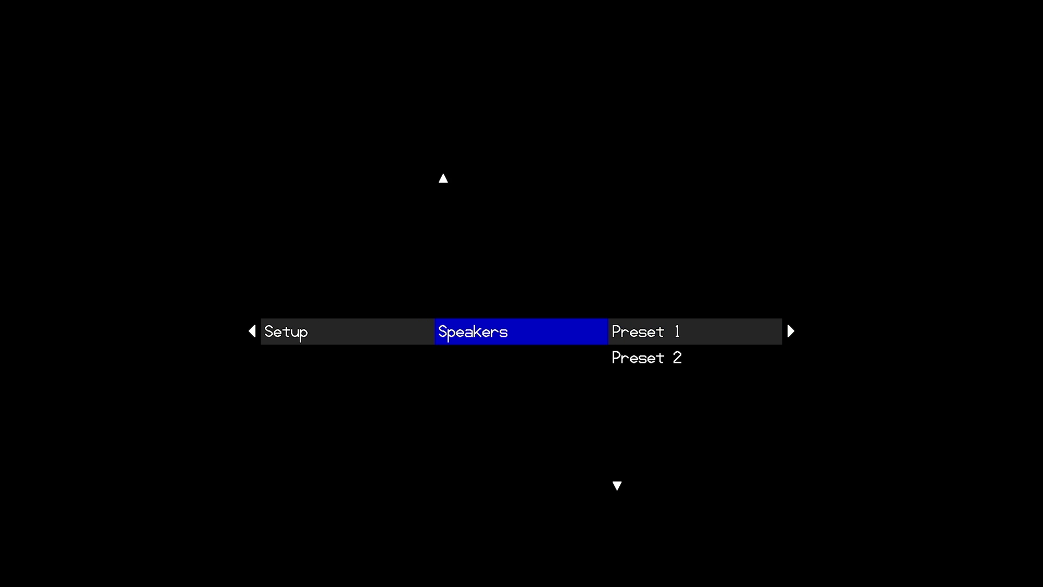
key("Left")
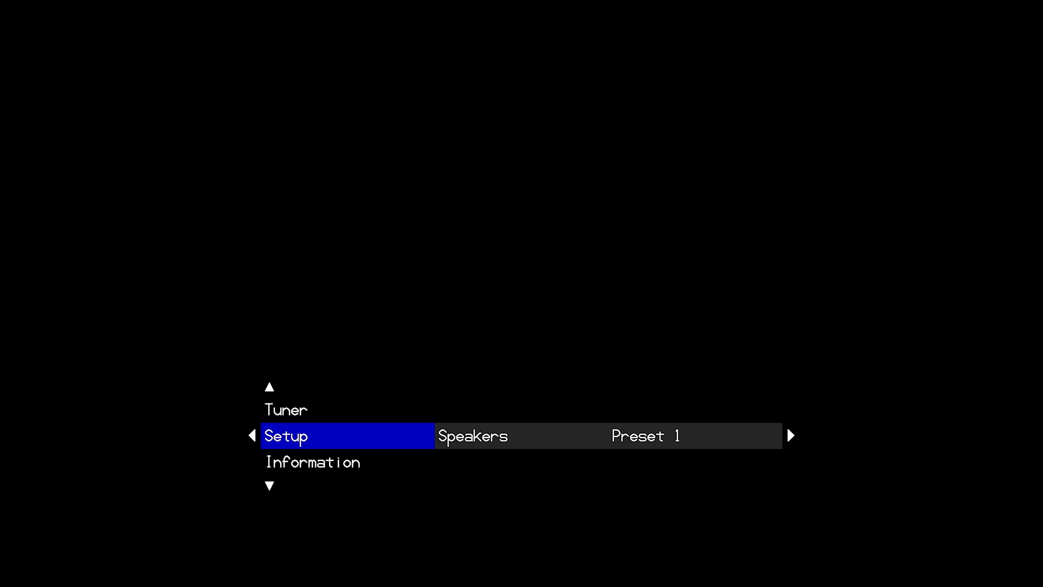
key("Right")
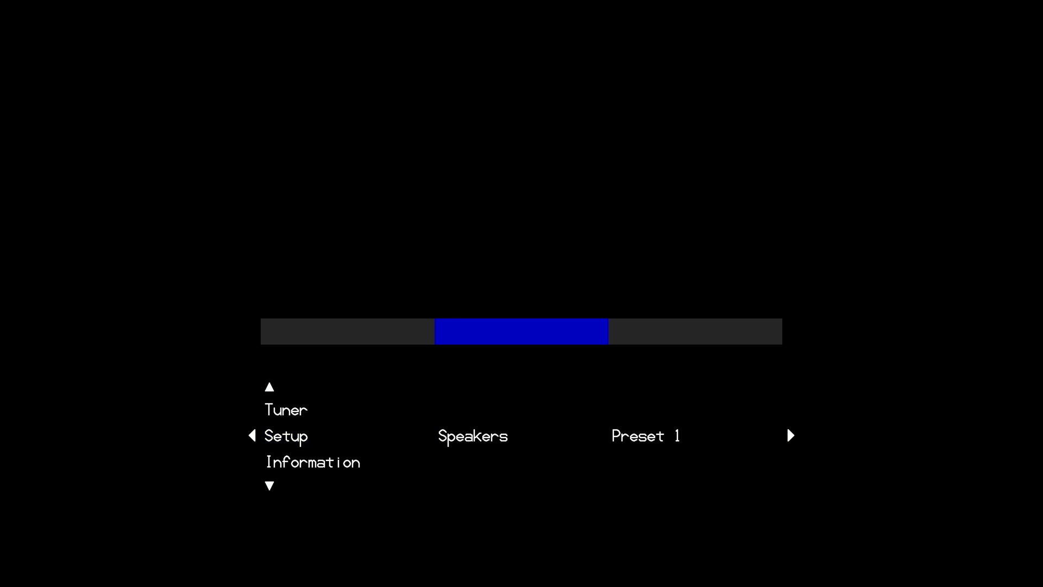
key("Up")
key("Up")
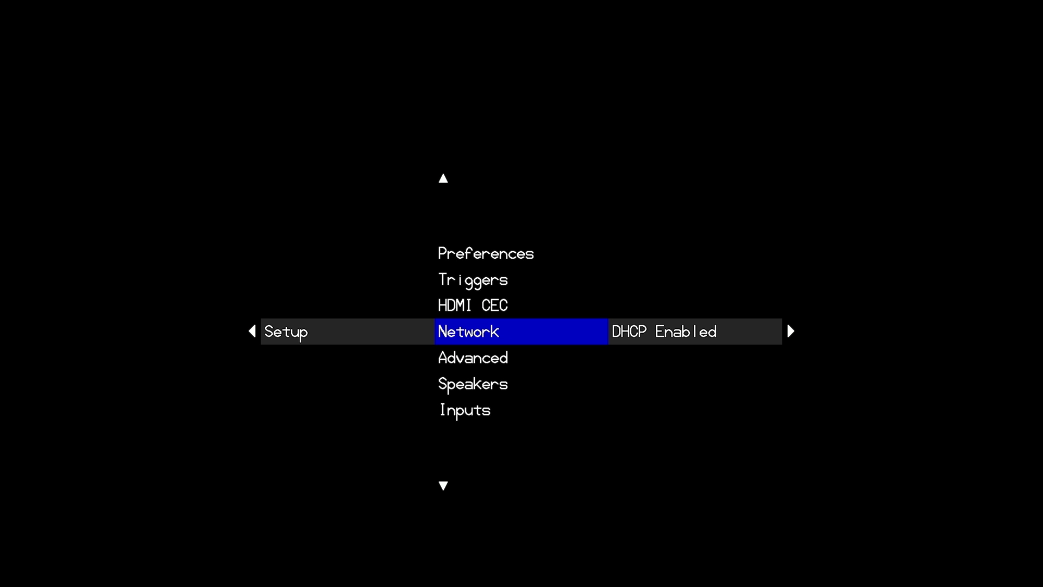
Show the Network settings with DHCP checked, IP 192.168.0.139 and gateway 192.168.0.1
key("Right")
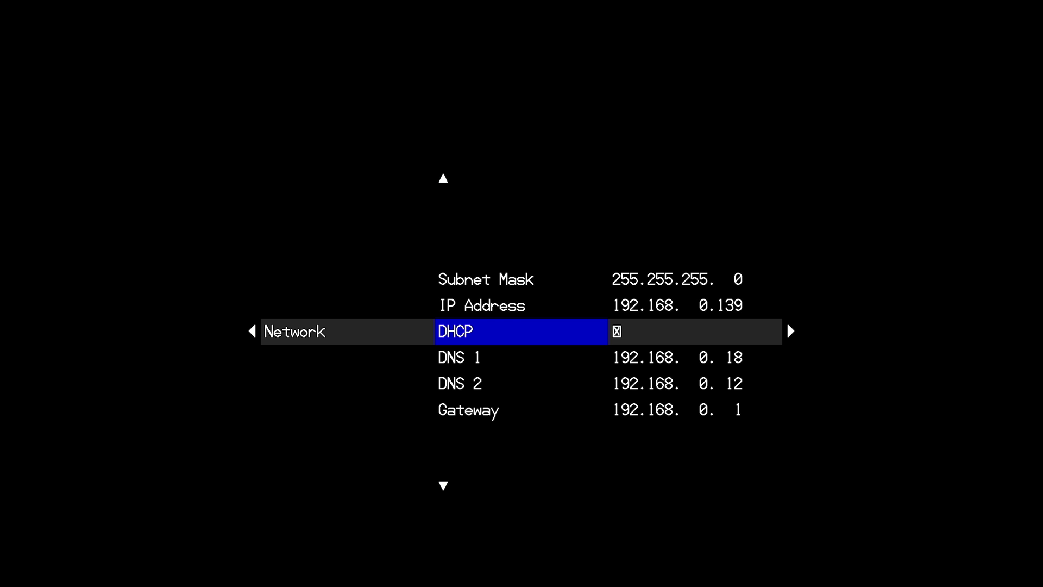
Uncheck DHCP and verify the new IP 192.168.1.127, gateway 192.168.1.1 and DNS 8.8.8.8
key("Right")
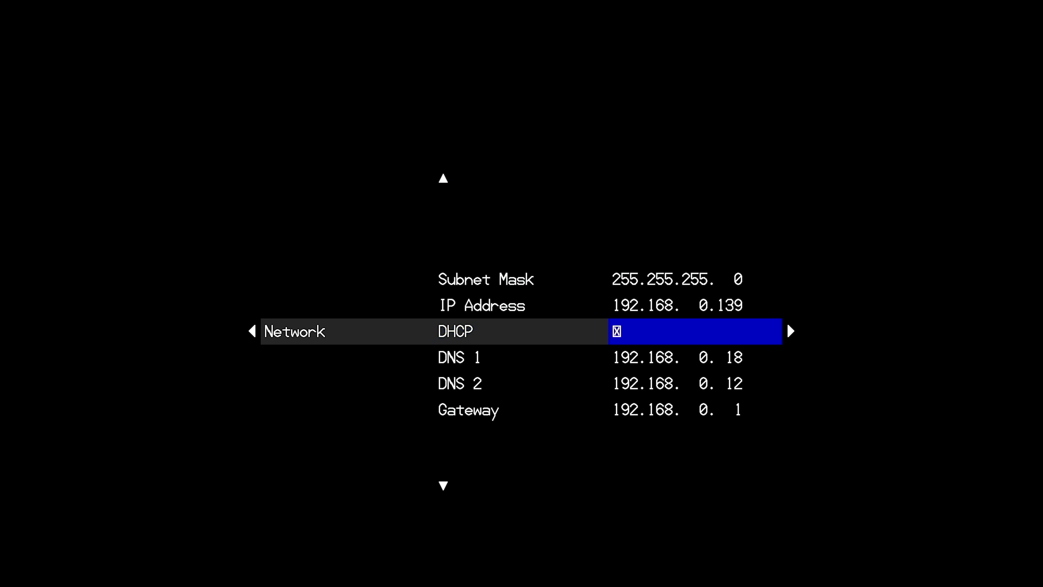
key("Down")
key("Left")
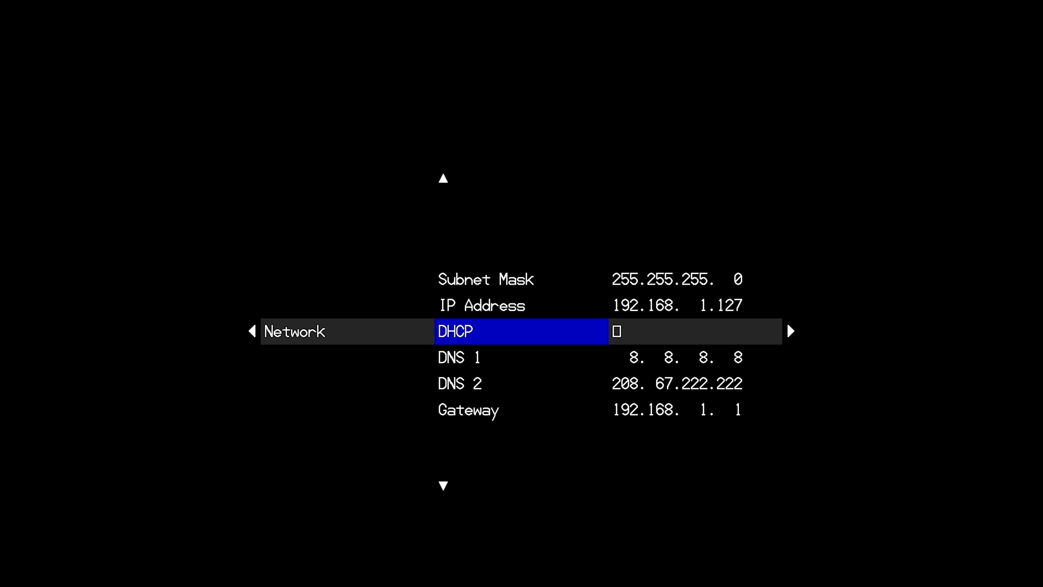
key("Up")
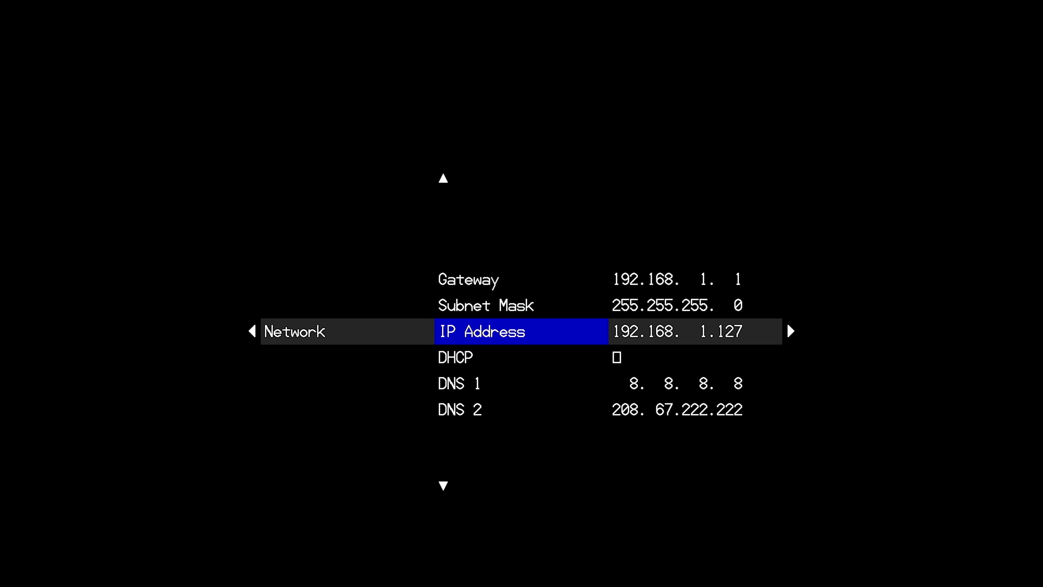
key("Down")
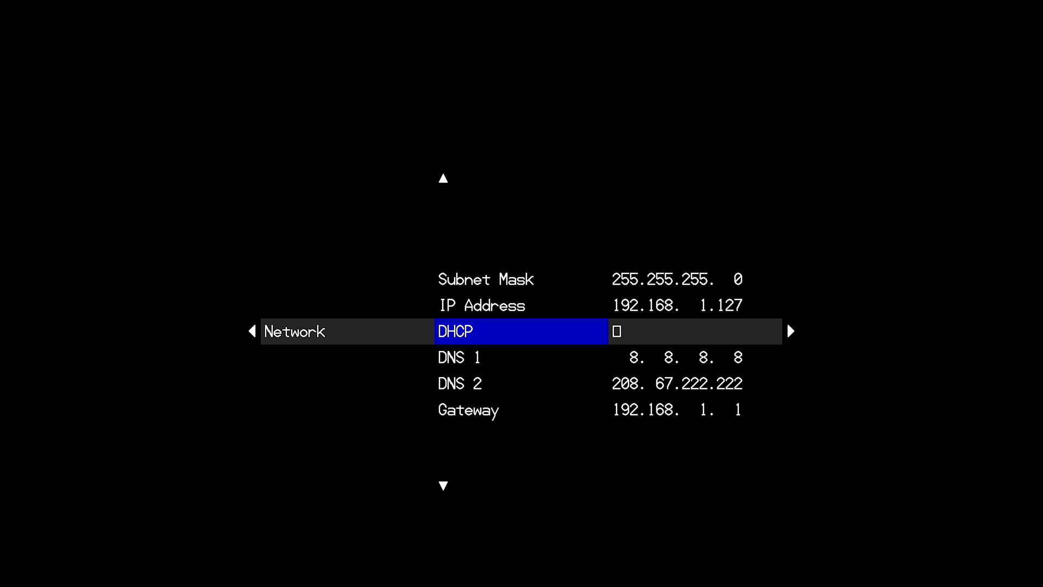
Re-check DHCP and confirm the restored IP 192.168.0.139 with gateway 192.168.0.1
key("Right")
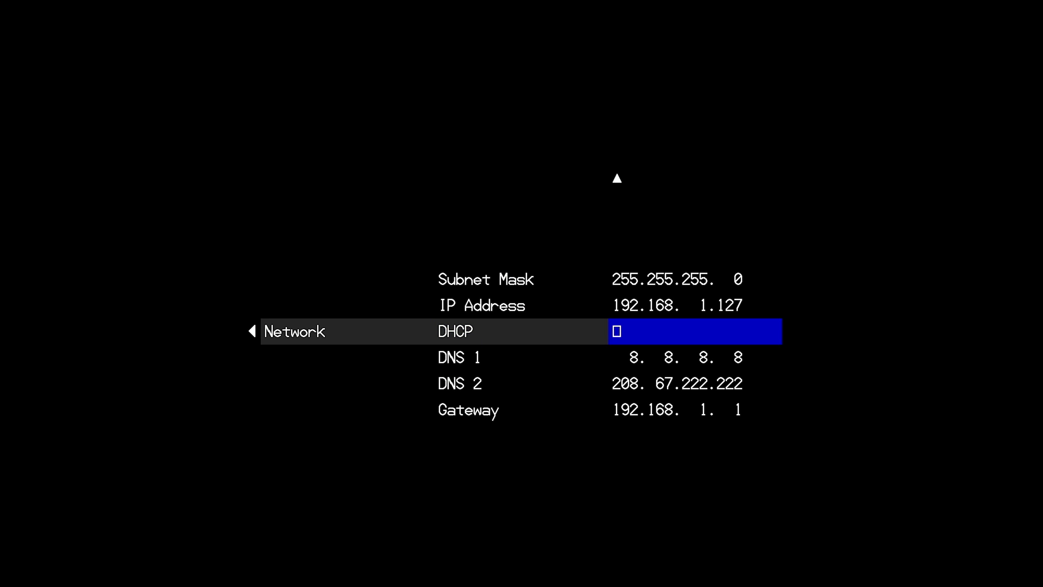
key("Up")
key("Left")
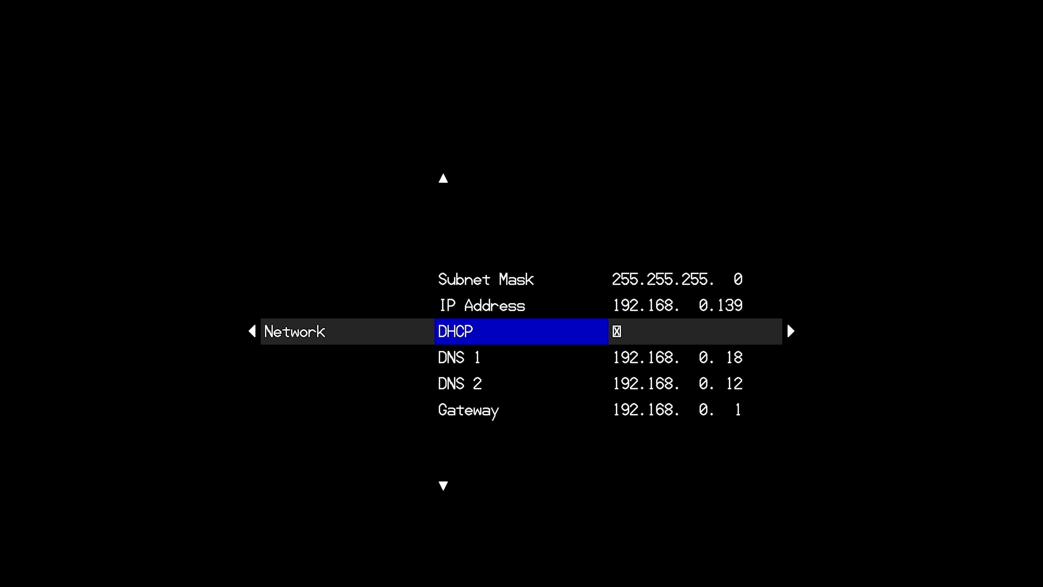
key("Up")
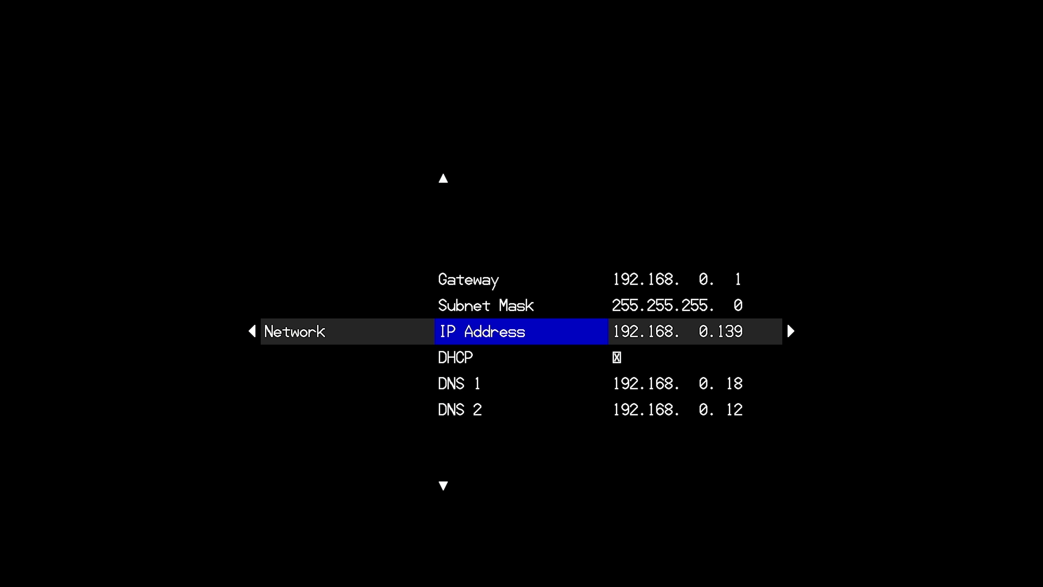
key("Down")
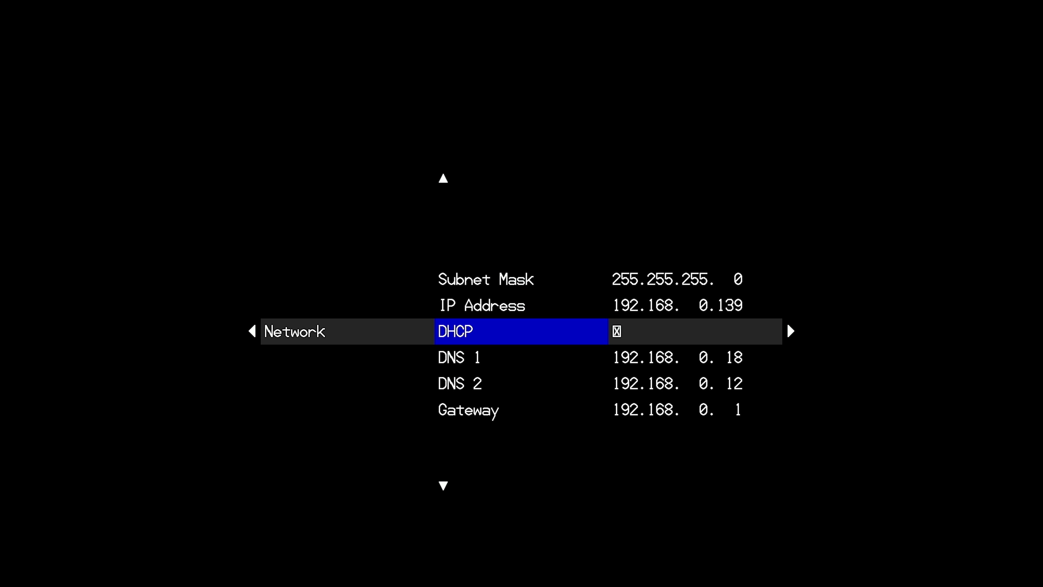
key("Left")
Leave Network, reopen the menu and go to Setup > Speakers, Preset 1
key("Right")
key("Left")
key("Left")
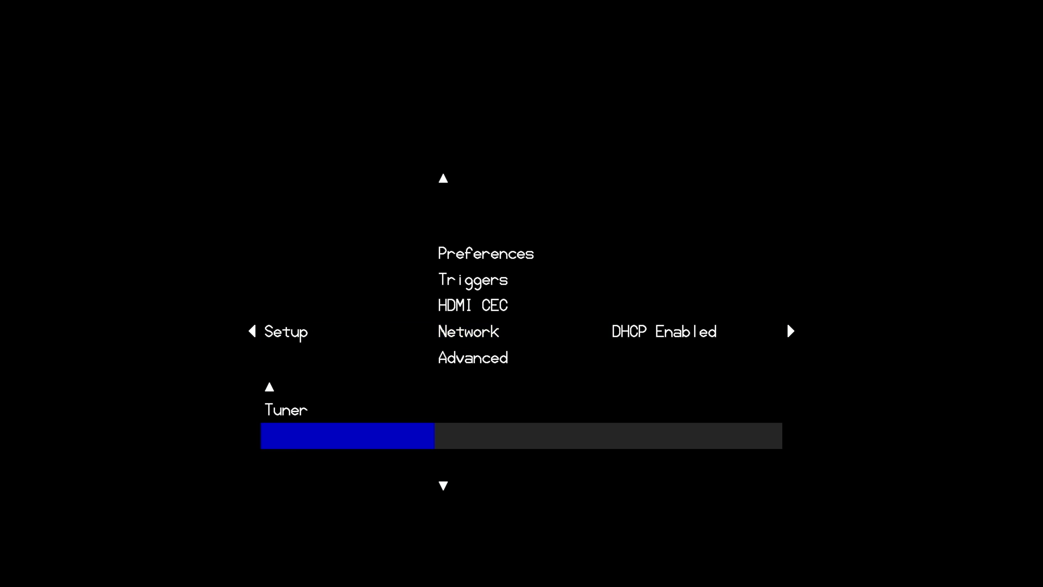
key("Escape")
key("Return")
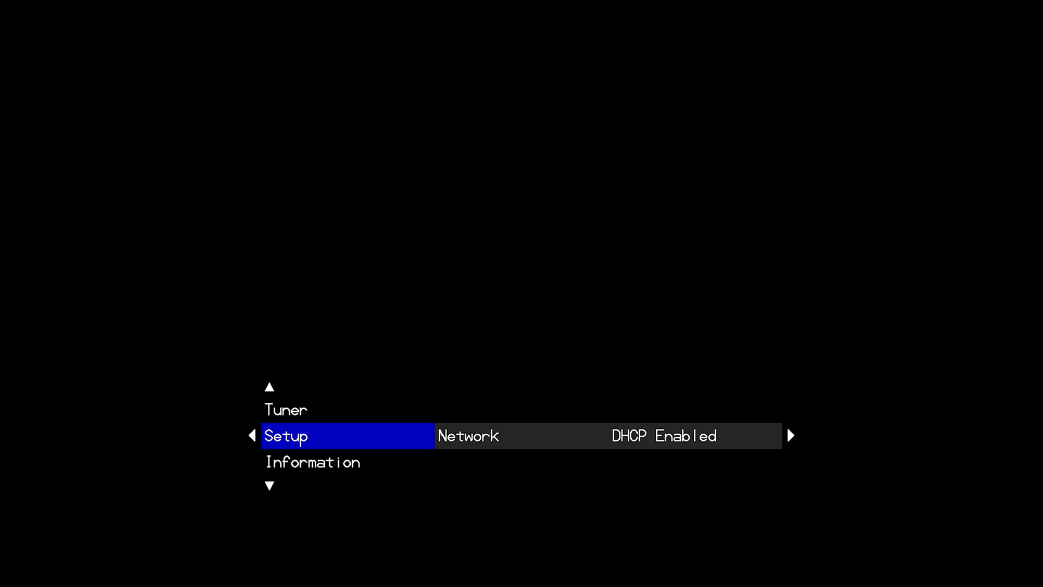
key("Right")
key("Down")
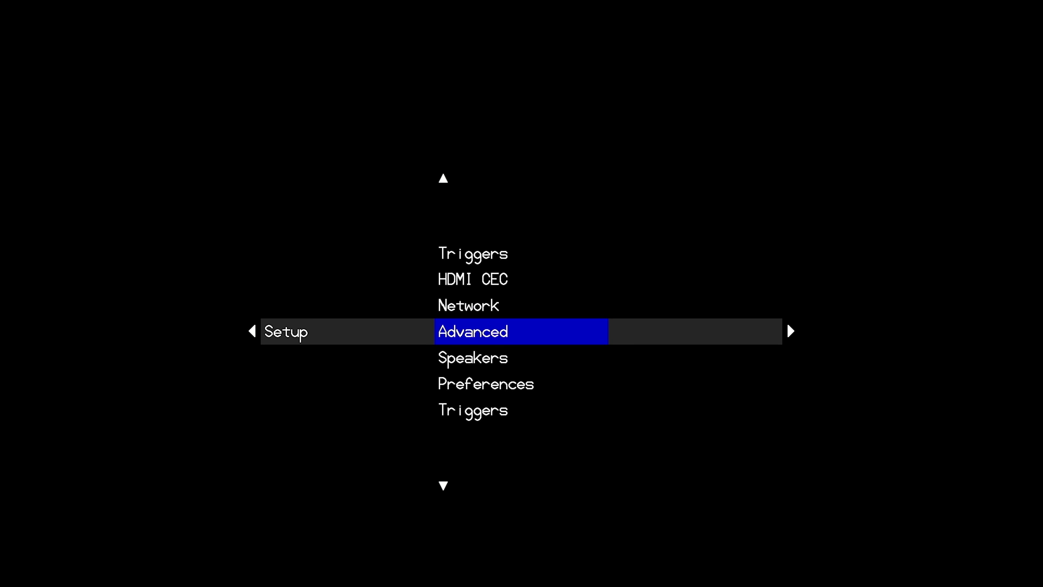
key("Down")
key("Left")
Open Preset 1's settings and select Dirac Live, which now offers Enable
key("Right")
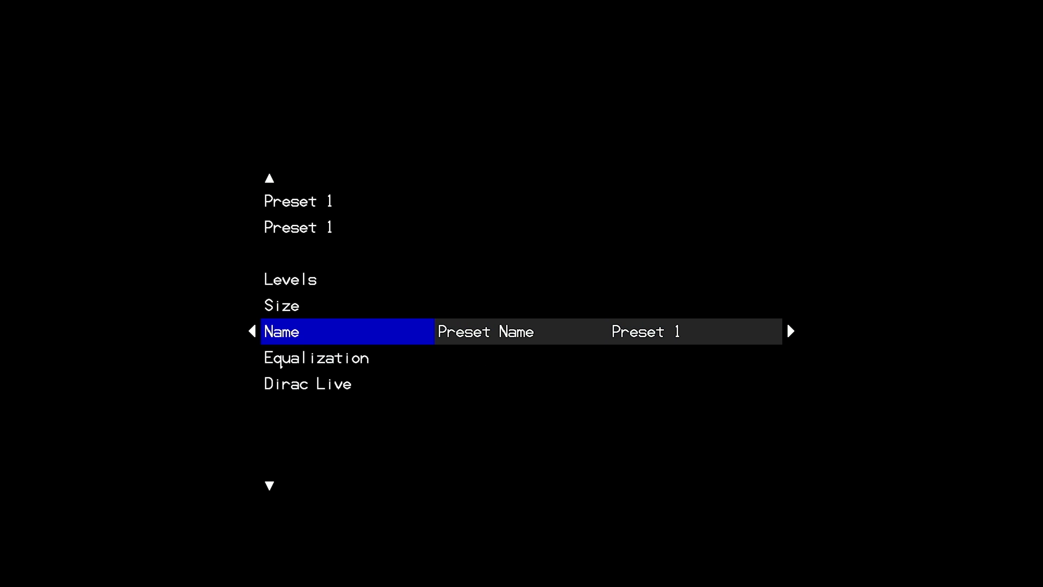
key("Down")
key("Down")
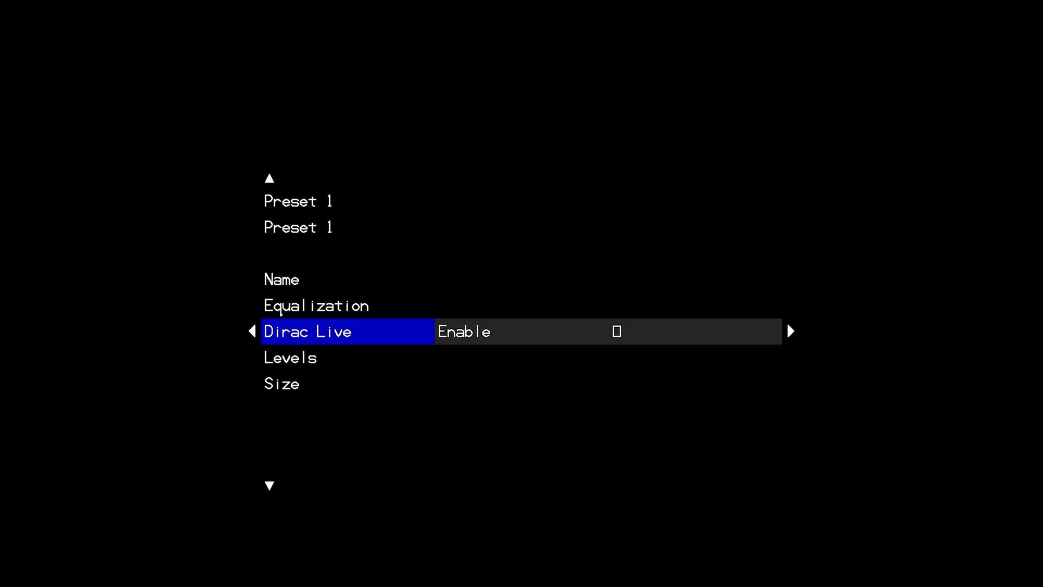
Enter Preset 1's Dirac Live submenu showing the Enable and Shutdown Remote options
key("Right")
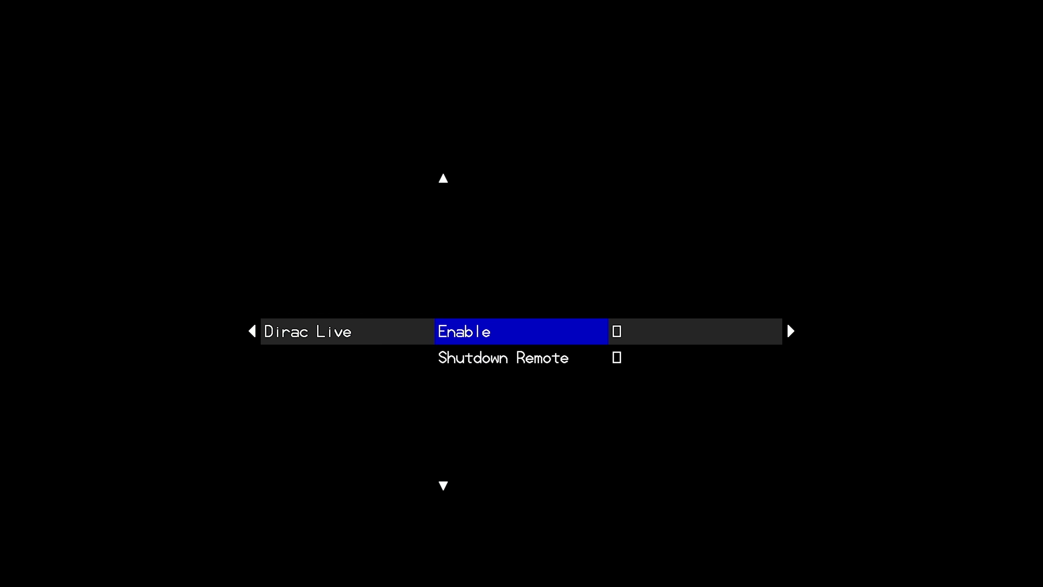